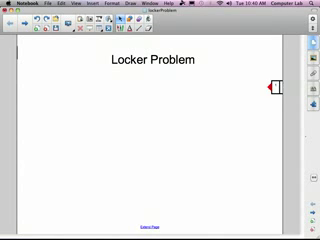
- Pull the numbered locker strip out from the red tab across the Locker Problem page
left_click_drag(281, 85, 128, 88)
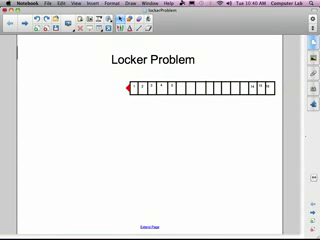
- Paste a stick-figure student and line up copies in a row left of the lockers
key("ctrl+v")
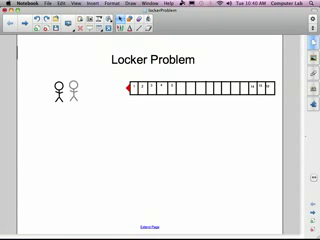
mouse_move(58, 92)
left_mouse_down()
mouse_move(116, 90)
mouse_move(77, 92)
mouse_move(101, 92)
left_mouse_up()
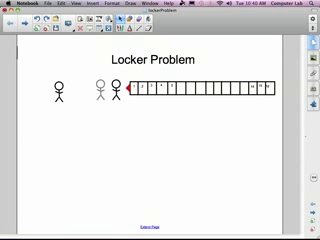
left_click_drag(58, 92, 88, 92)
left_click_drag(58, 92, 75, 92)
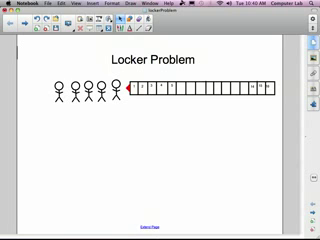
- With the pen, label the student nearest the lockers 1 and draw an arrow to its row
left_click(128, 19)
left_click_drag(117, 71, 117, 77)
mouse_move(112, 102)
left_mouse_down()
mouse_move(121, 101)
mouse_move(116, 107)
mouse_move(128, 108)
mouse_move(136, 104)
mouse_move(157, 104)
left_mouse_up()
- Write student 1's all-zero row with trailing dots and zeros at the far end
mouse_move(172, 102)
left_mouse_down()
mouse_move(172, 106)
mouse_move(180, 105)
left_mouse_up()
left_click(193, 104)
left_click(199, 104)
left_click(205, 104)
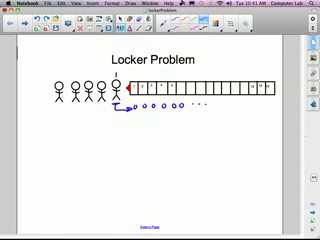
left_click_drag(252, 100, 268, 101)
- Label student 2 with a circled 2 and an arrow to its row
left_click_drag(99, 74, 103, 78)
mouse_move(101, 108)
left_mouse_down()
mouse_move(101, 123)
mouse_move(128, 122)
left_mouse_up()
mouse_move(102, 72)
left_mouse_down()
mouse_move(96, 78)
mouse_move(102, 74)
left_mouse_up()
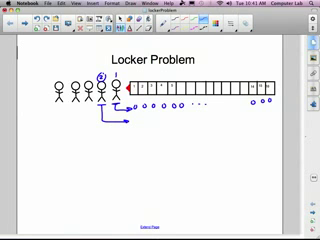
- Write student 2's alternating 0101… row ending in 101, then label student 3 with an arrow
mouse_move(136, 118)
left_mouse_down()
mouse_move(134, 121)
mouse_move(136, 118)
mouse_move(143, 122)
left_mouse_up()
mouse_move(152, 118)
left_mouse_down()
mouse_move(151, 121)
mouse_move(176, 119)
mouse_move(184, 122)
left_mouse_up()
left_click(168, 117)
mouse_move(192, 116)
left_mouse_down()
mouse_move(190, 121)
mouse_move(200, 122)
left_mouse_up()
left_click(207, 118)
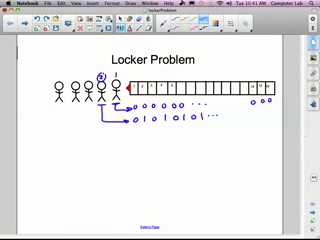
mouse_move(257, 108)
left_mouse_down()
mouse_move(257, 115)
mouse_move(263, 110)
left_mouse_up()
left_click_drag(271, 108, 271, 115)
left_click_drag(86, 72, 87, 79)
mouse_move(89, 103)
left_mouse_down()
mouse_move(89, 118)
mouse_move(110, 133)
mouse_move(126, 128)
mouse_move(145, 134)
left_mouse_up()
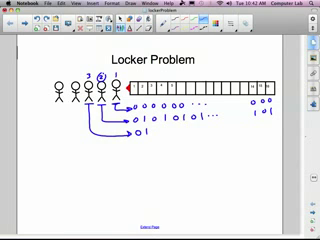
- Write student 3's digit row with trailing dots and a 1 at the far right
mouse_move(153, 127)
left_mouse_down()
mouse_move(153, 134)
mouse_move(165, 134)
mouse_move(177, 128)
mouse_move(185, 131)
mouse_move(188, 127)
mouse_move(197, 128)
mouse_move(204, 134)
left_mouse_up()
left_click(210, 130)
left_click(215, 130)
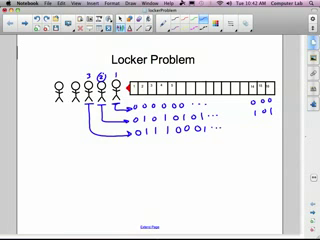
mouse_move(256, 122)
left_mouse_down()
mouse_move(256, 128)
mouse_move(264, 125)
left_mouse_up()
- Label student 4 with an arrow and write its row, starting 0 1 1 and ending 1 1 0
left_click_drag(73, 72, 76, 80)
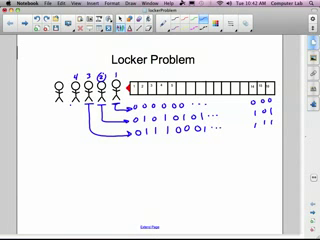
mouse_move(75, 104)
left_mouse_down()
mouse_move(75, 125)
mouse_move(100, 150)
mouse_move(110, 150)
left_mouse_up()
mouse_move(139, 145)
left_mouse_down()
mouse_move(148, 151)
mouse_move(165, 150)
mouse_move(170, 144)
mouse_move(179, 150)
mouse_move(216, 149)
left_mouse_up()
left_click(225, 143)
left_click(229, 143)
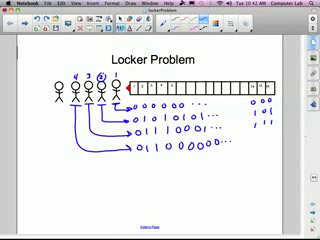
left_click_drag(256, 137, 256, 144)
mouse_move(262, 137)
left_mouse_down()
mouse_move(262, 144)
mouse_move(270, 143)
left_mouse_up()
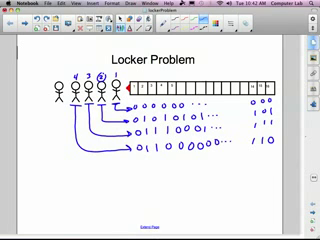